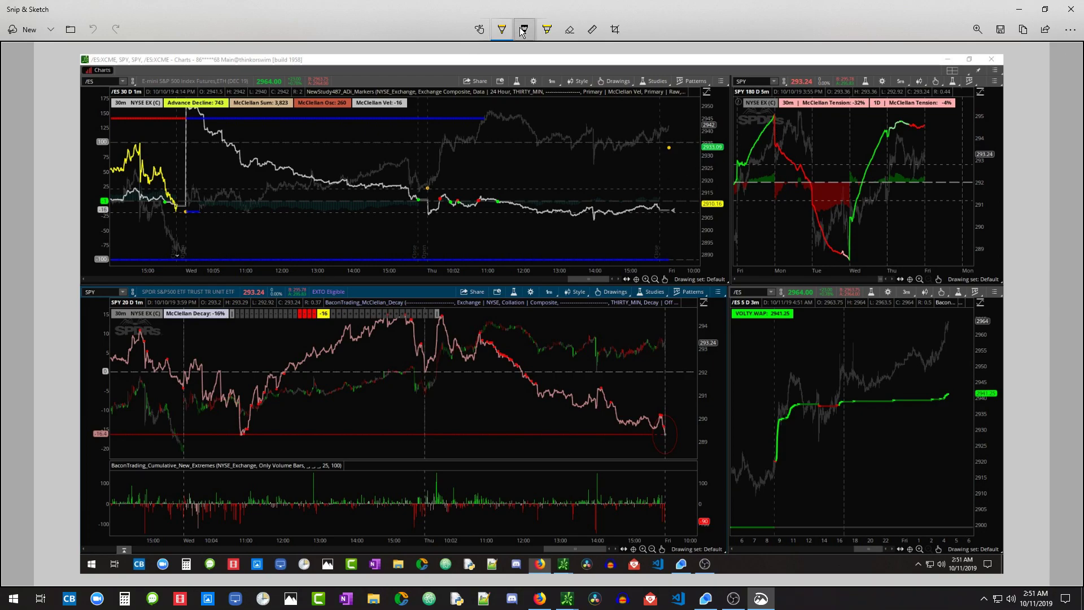
Switch the ink to red and mark the /ES Thursday turn, /ES high and lower SPY peak.
click(501, 32)
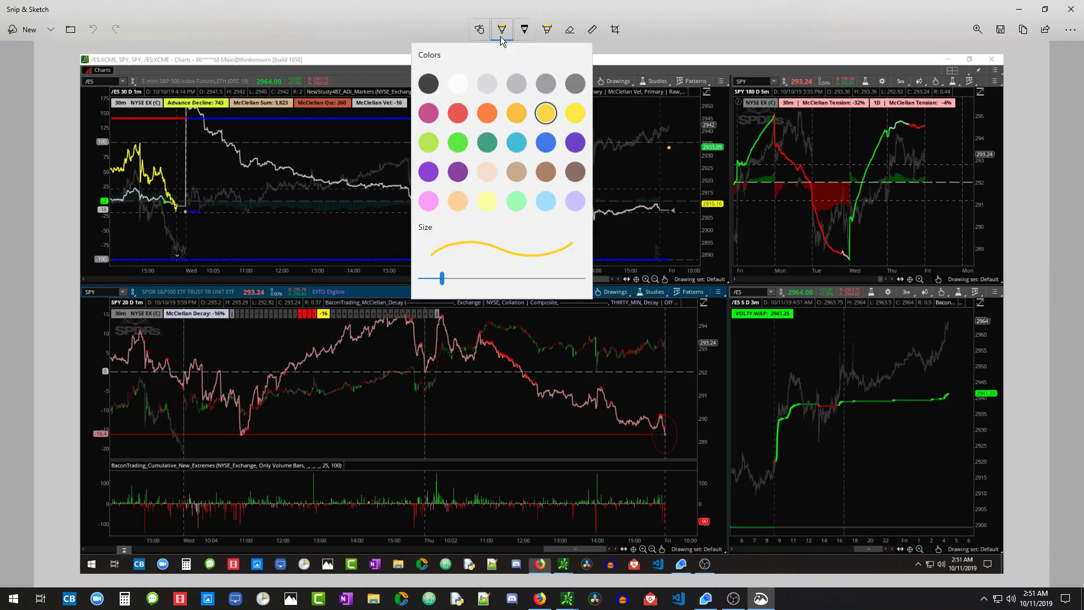
click(456, 116)
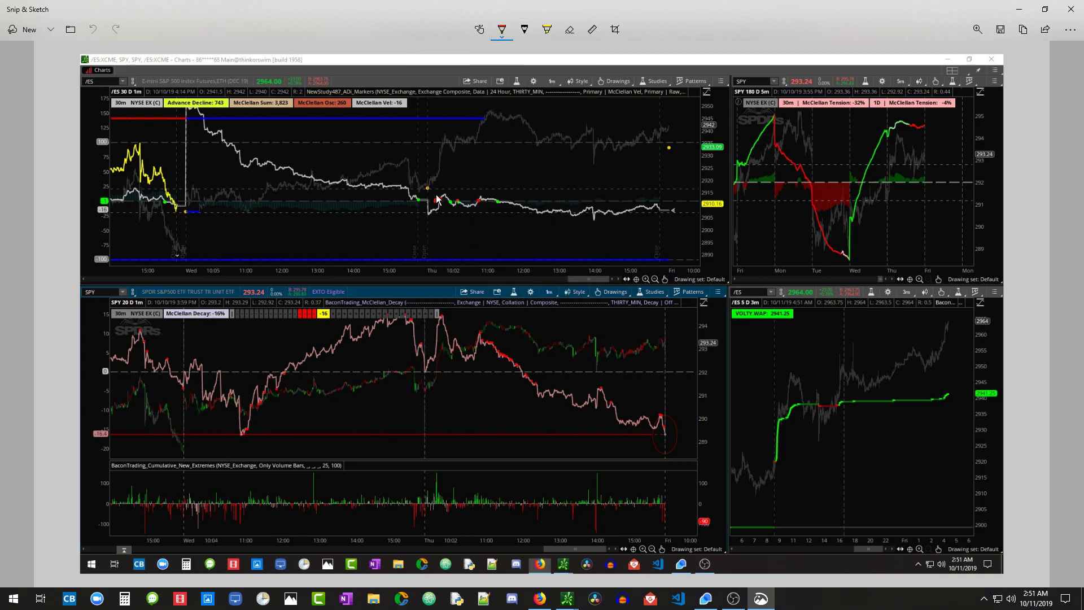
drag(435, 202, 443, 186)
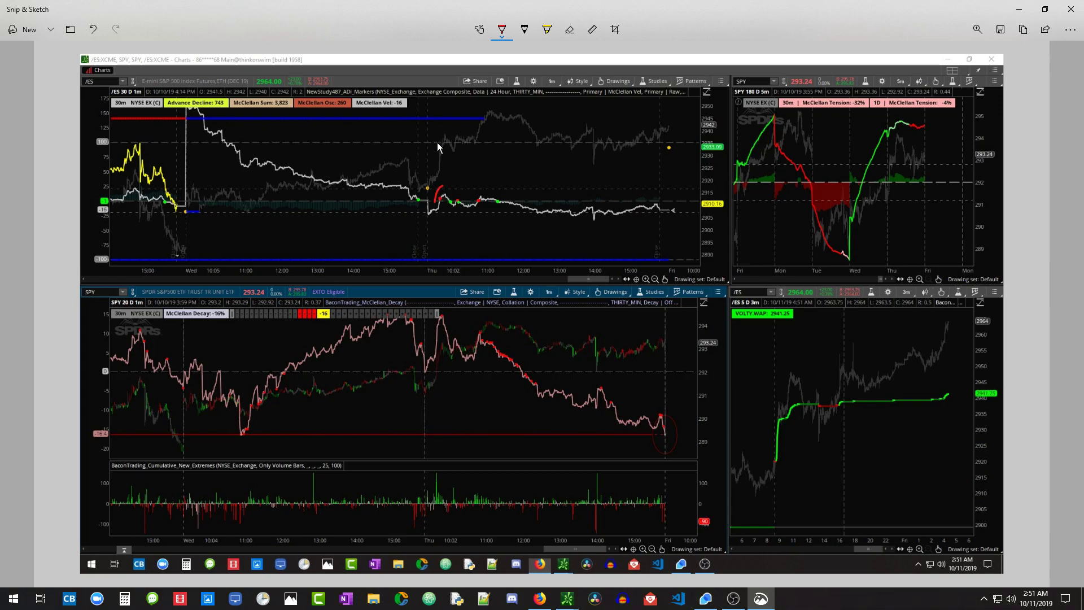
drag(436, 142, 439, 132)
drag(441, 363, 443, 356)
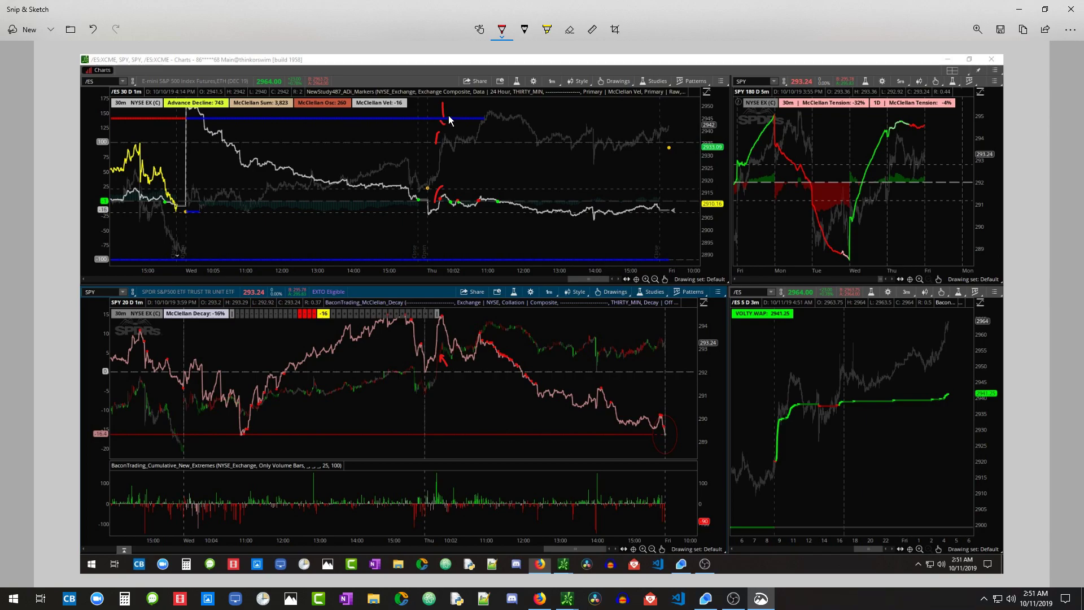
Thicken the /ES high, shape a red SPY arrow, mark the upper-right SPY peak and /ES drop.
drag(443, 123, 444, 118)
drag(443, 354, 445, 352)
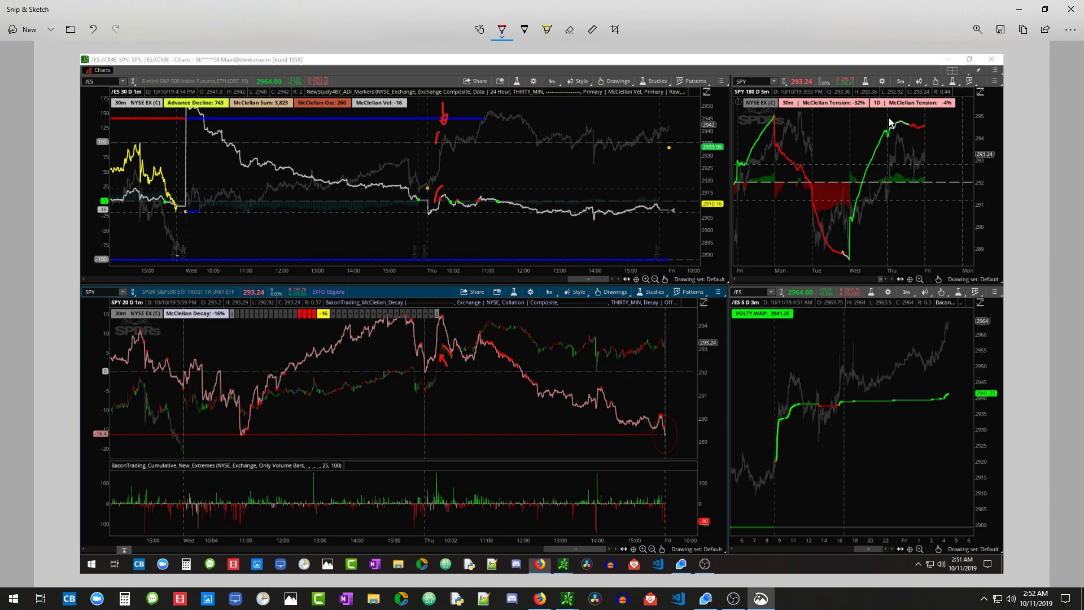
drag(890, 115, 891, 125)
drag(449, 207, 456, 214)
drag(449, 363, 457, 368)
Switch the ink to green, hook around the red SPY arrow, and stroke the /ES chart.
click(501, 37)
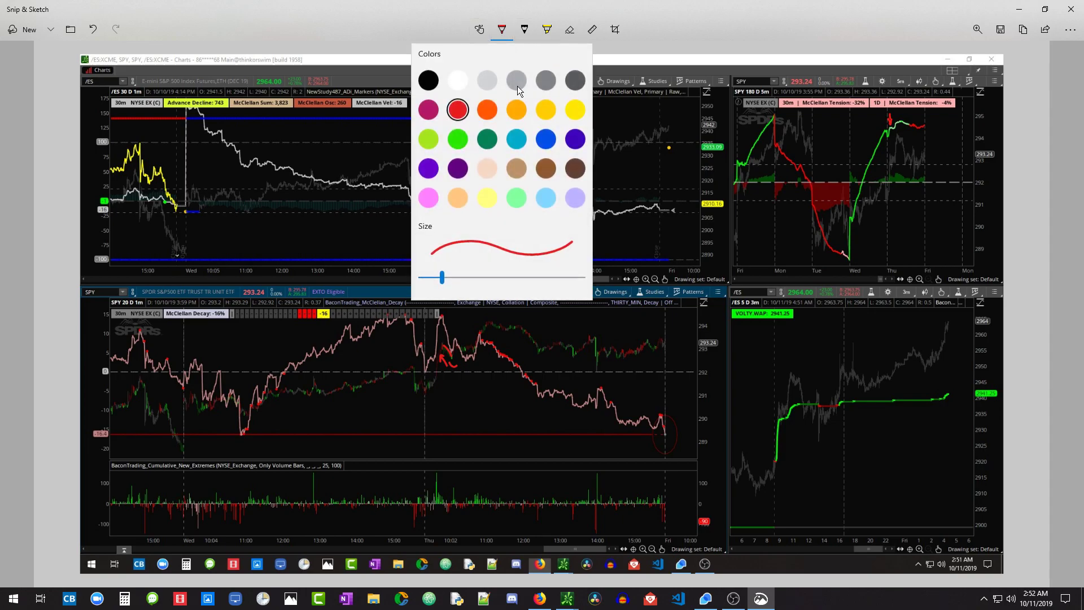
click(457, 139)
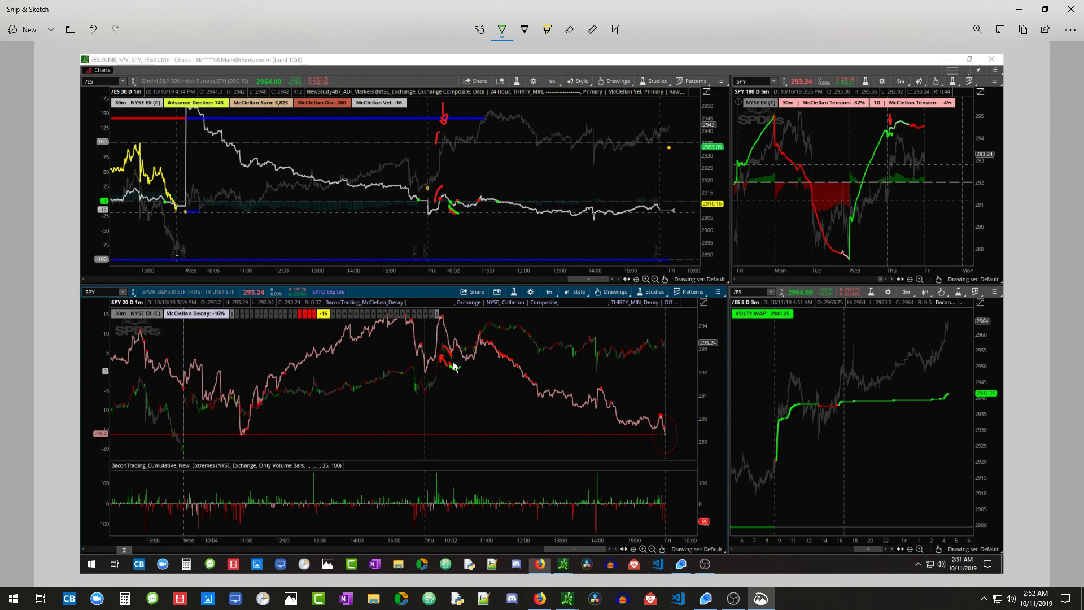
drag(455, 366, 455, 359)
drag(458, 142, 456, 150)
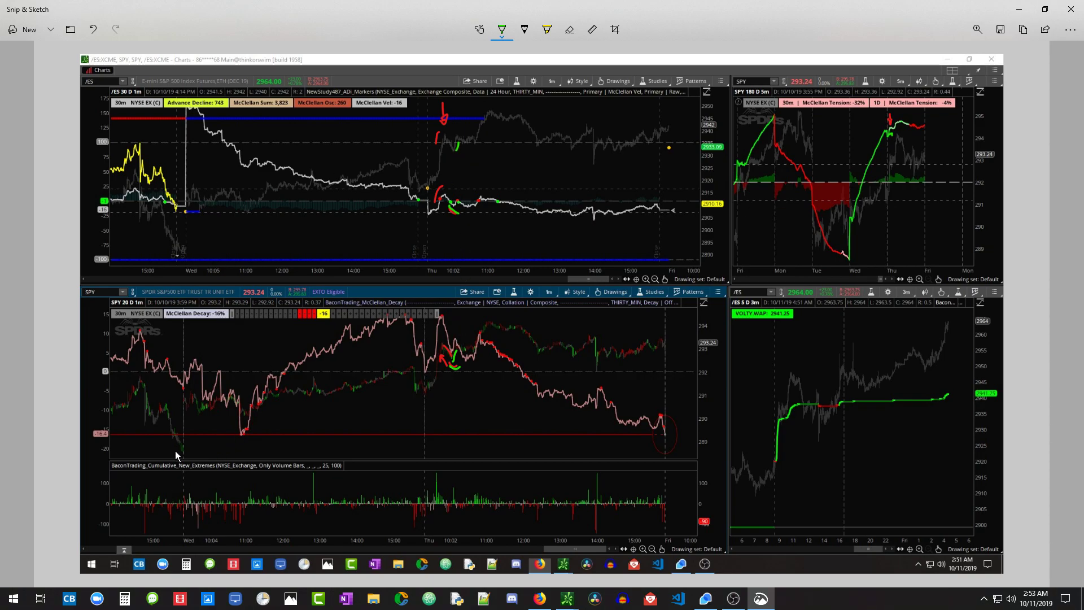
Trace SPY's rising lows with a green U, a curve, an up-arrow and small marks.
mouse_move(174, 448)
mouse_down()
mouse_move(192, 451)
mouse_move(187, 419)
mouse_up()
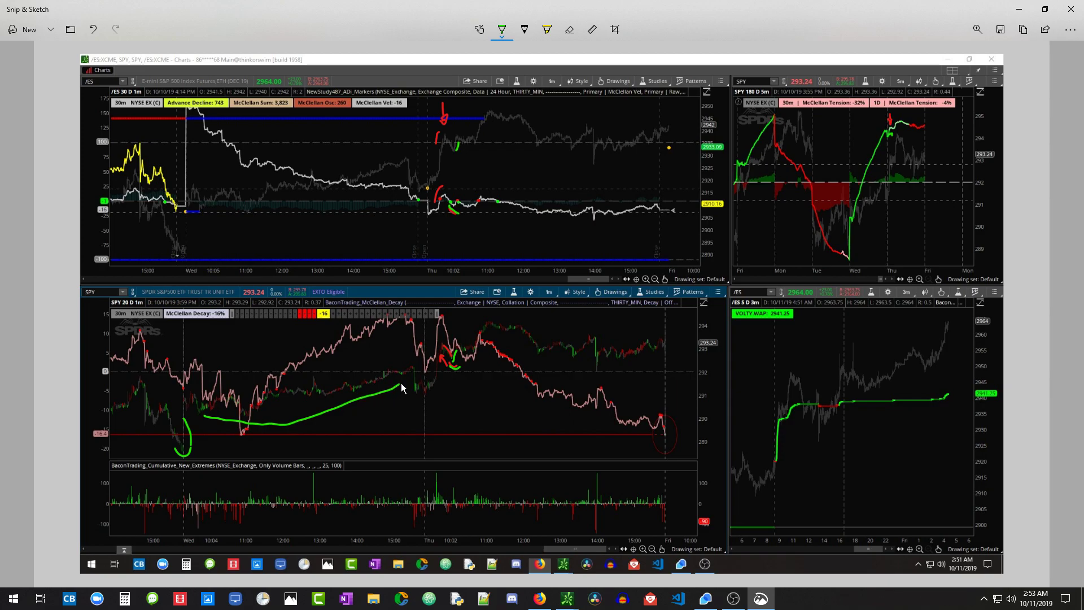
drag(433, 393, 433, 382)
mouse_move(390, 439)
mouse_down()
mouse_move(388, 417)
mouse_move(393, 424)
mouse_up()
click(289, 442)
click(164, 398)
In red, add curls at the /ES Thursday dip and high and on the SPY Thursday rally.
click(501, 30)
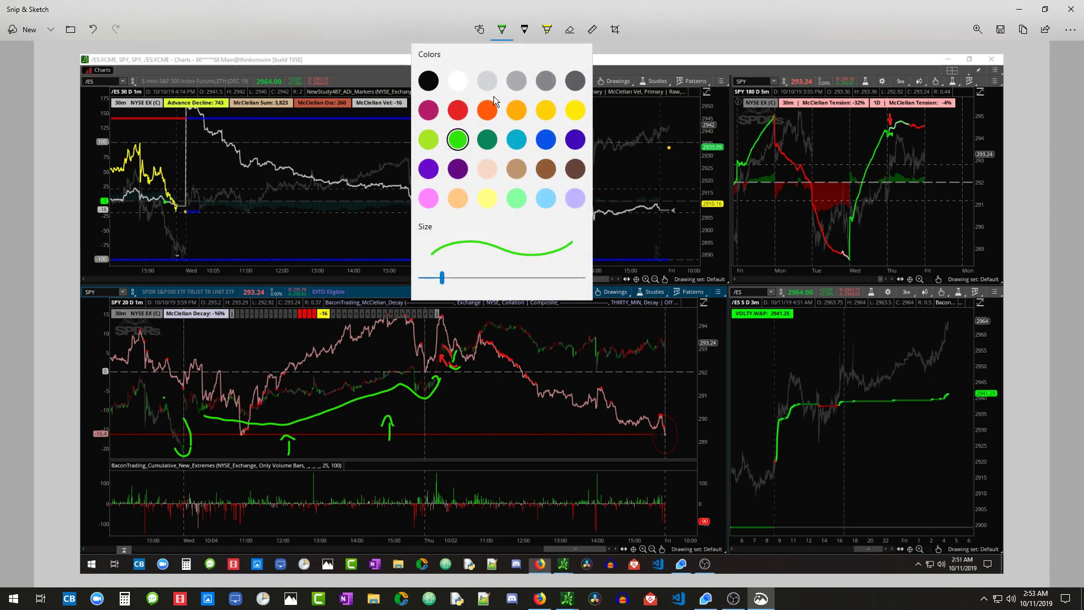
click(459, 104)
drag(460, 197, 460, 202)
drag(458, 135, 453, 140)
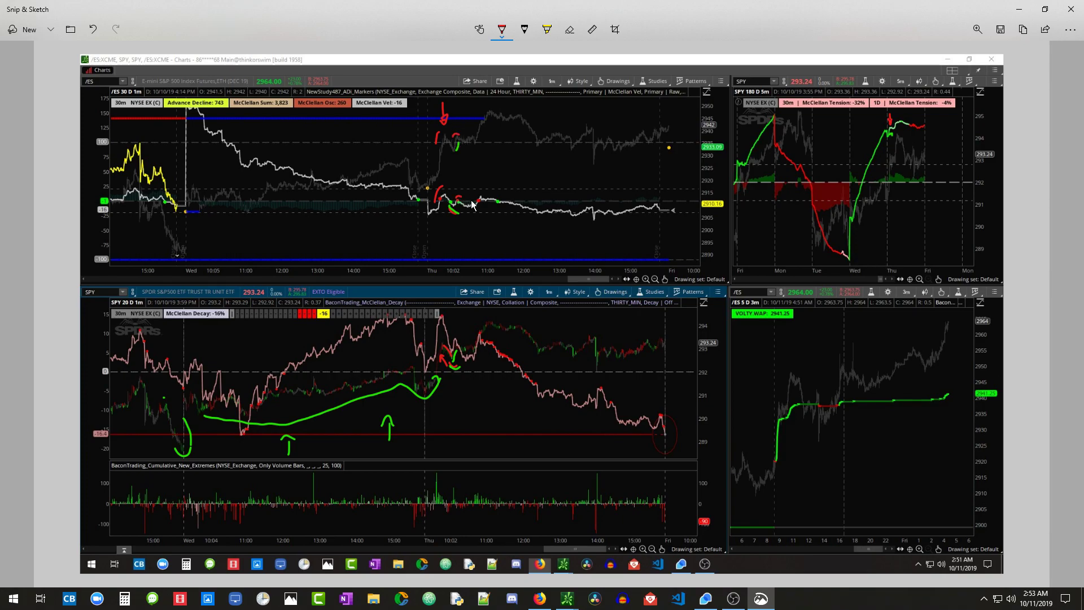
drag(458, 339, 455, 345)
Switch to green and add ticks beside the red /ES and SPY marks.
click(502, 31)
click(452, 145)
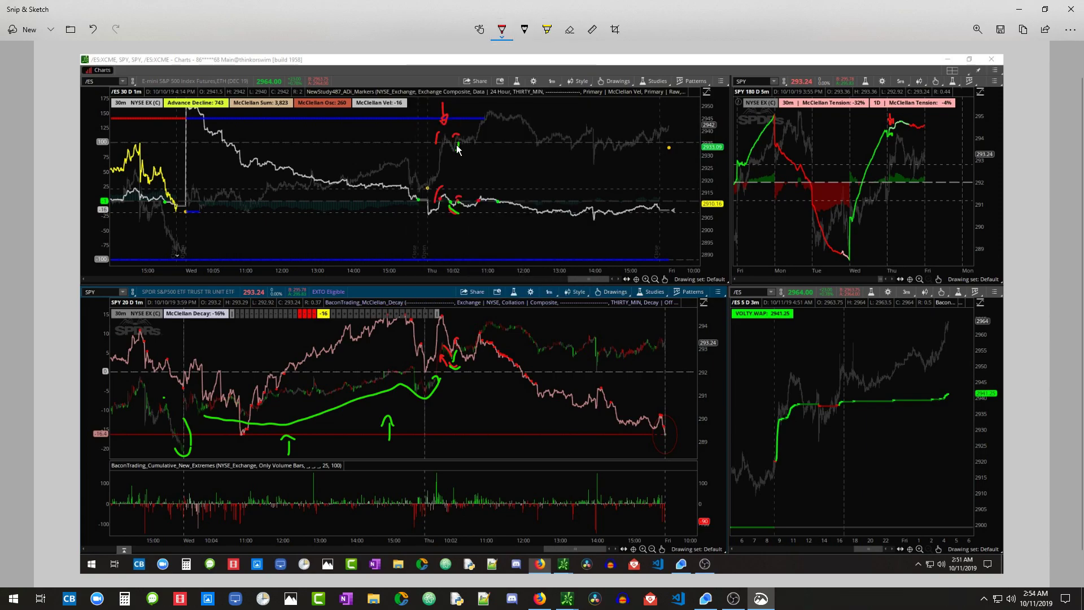
click(501, 30)
click(469, 129)
drag(462, 145, 468, 147)
drag(460, 205, 467, 211)
drag(462, 357, 467, 351)
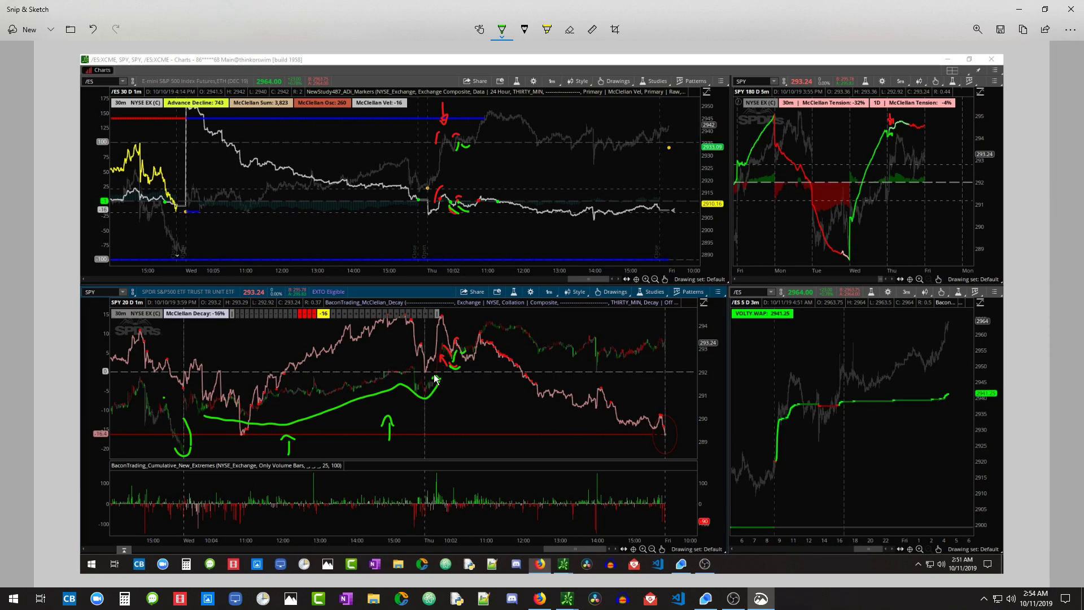
Draw a green SPY hook, a dotted green path on the upper-right SPY chart, and an /ES arrowhead.
drag(464, 386, 473, 373)
drag(907, 139, 921, 165)
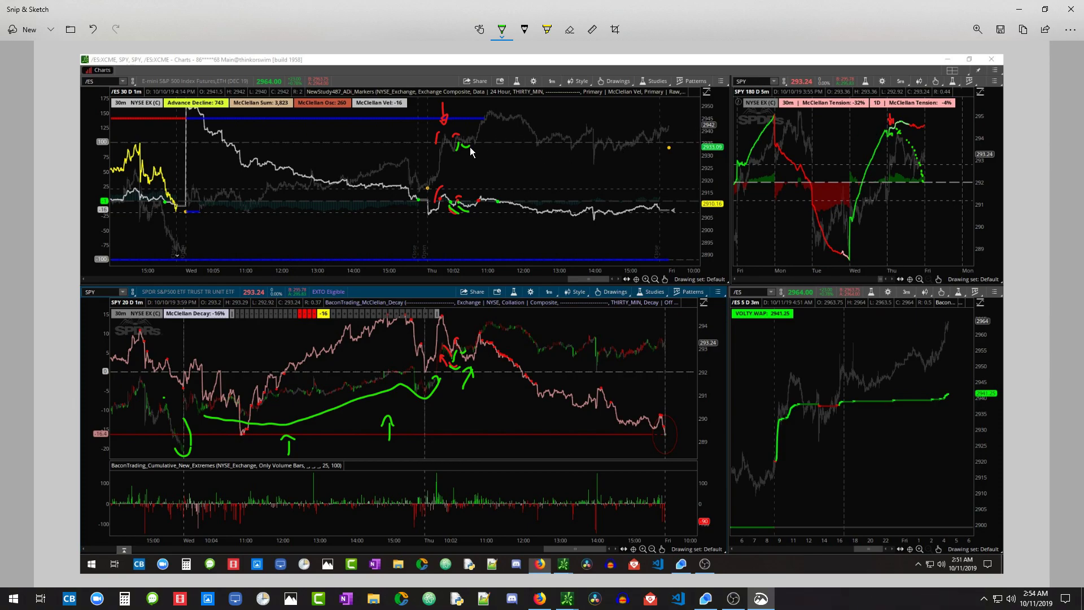
drag(483, 124, 492, 124)
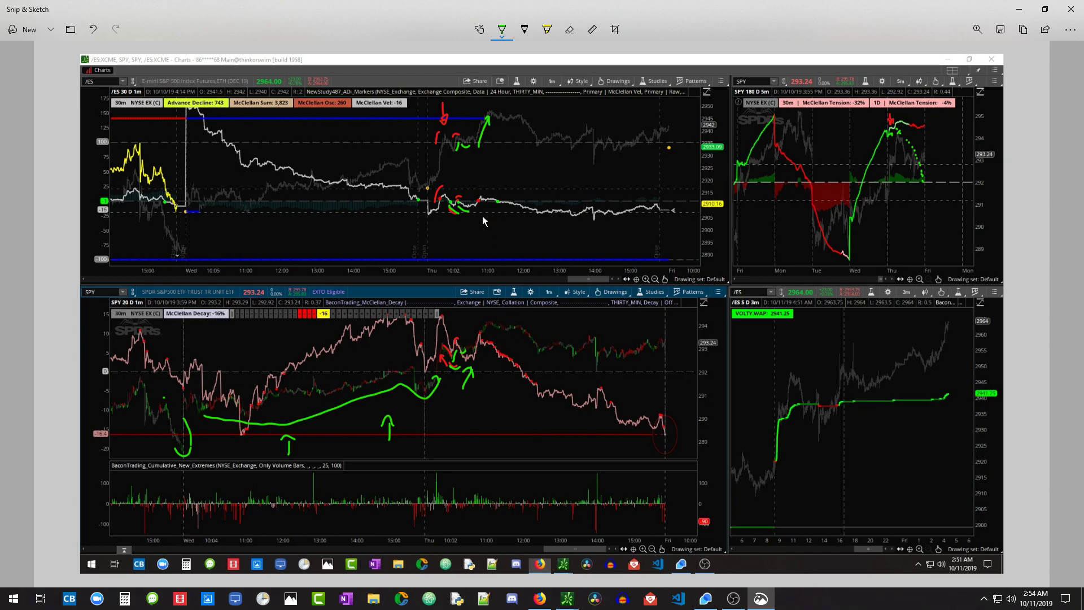
In red, add a curl on /ES, an arc on SPY, and a loop at the upper-right SPY peak.
click(501, 32)
click(460, 106)
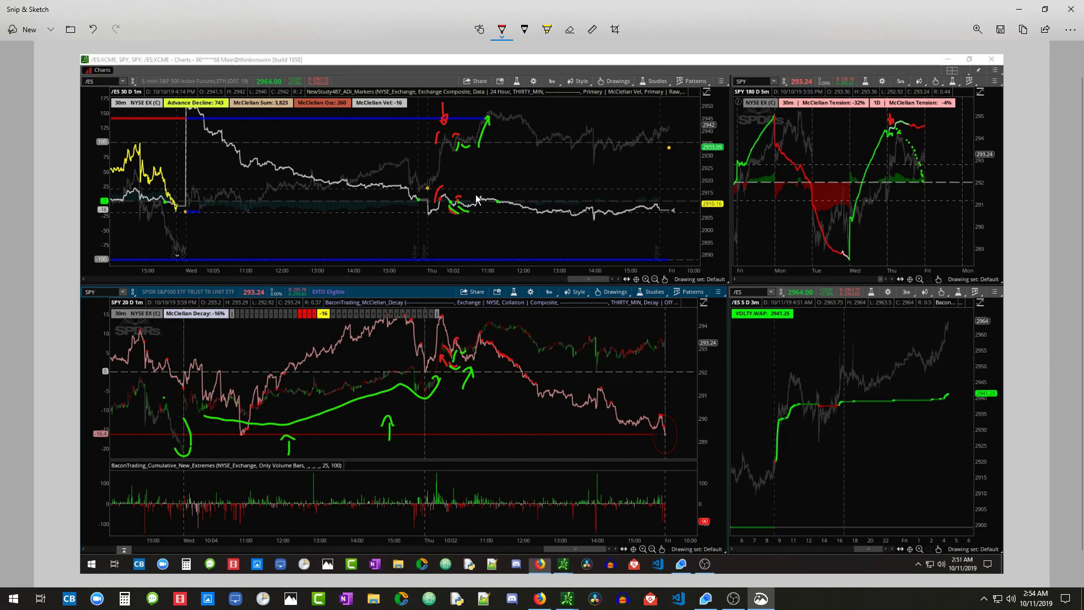
drag(476, 199, 485, 190)
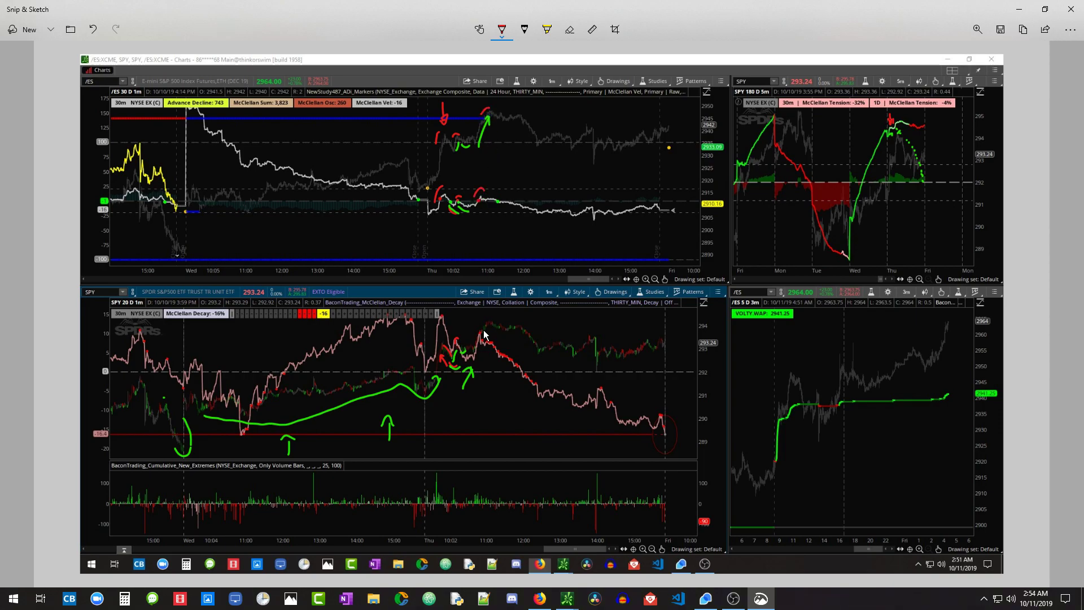
drag(476, 337, 489, 329)
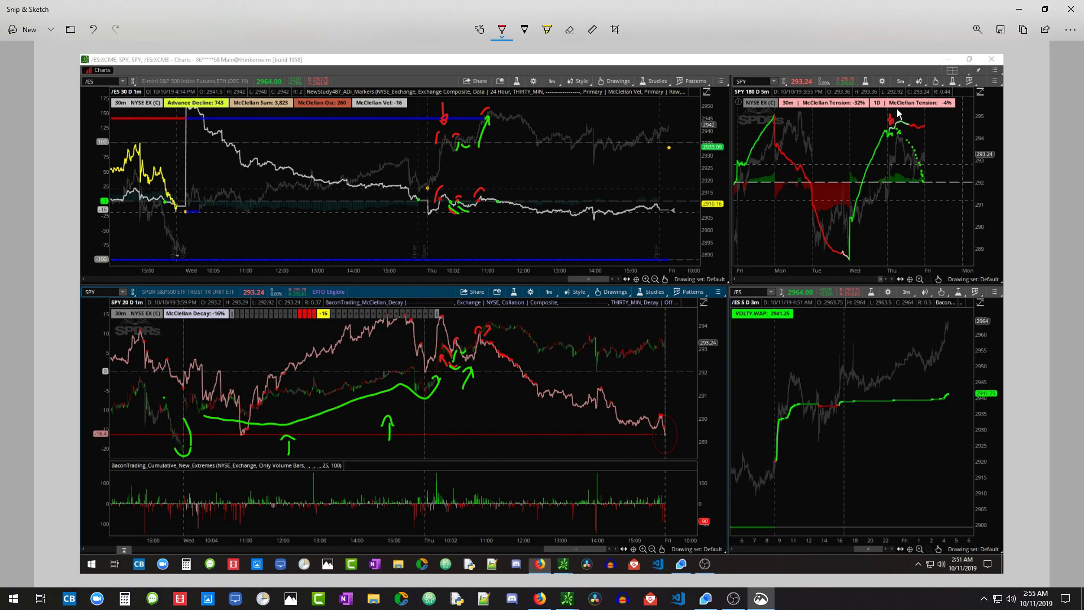
drag(900, 109, 891, 108)
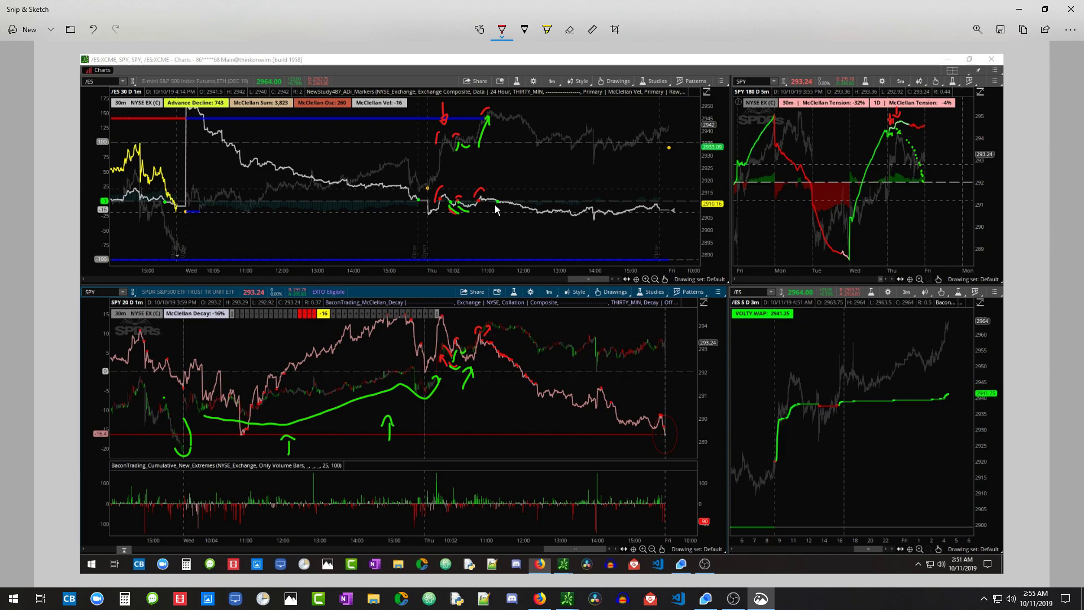
Switch to green, stroke /ES, thicken its arrow tip, and add a SPY curve and check.
click(502, 32)
click(450, 136)
drag(490, 204, 505, 209)
mouse_move(489, 116)
mouse_down()
mouse_move(479, 132)
mouse_move(490, 119)
mouse_up()
mouse_move(506, 333)
mouse_down()
mouse_move(516, 333)
mouse_move(512, 320)
mouse_up()
drag(902, 114, 908, 109)
Add green strokes and an arc on SPY, write 'Failed', and draw a second dotted SPY curve.
drag(520, 377, 530, 377)
drag(523, 330, 525, 338)
drag(914, 112, 911, 120)
drag(528, 320, 551, 325)
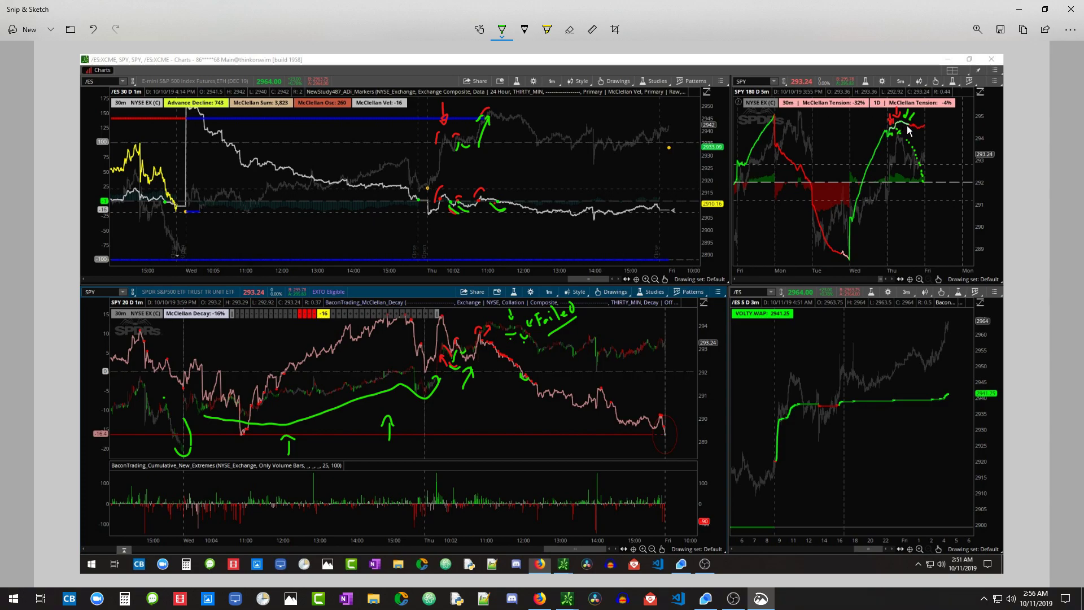
drag(908, 129, 924, 168)
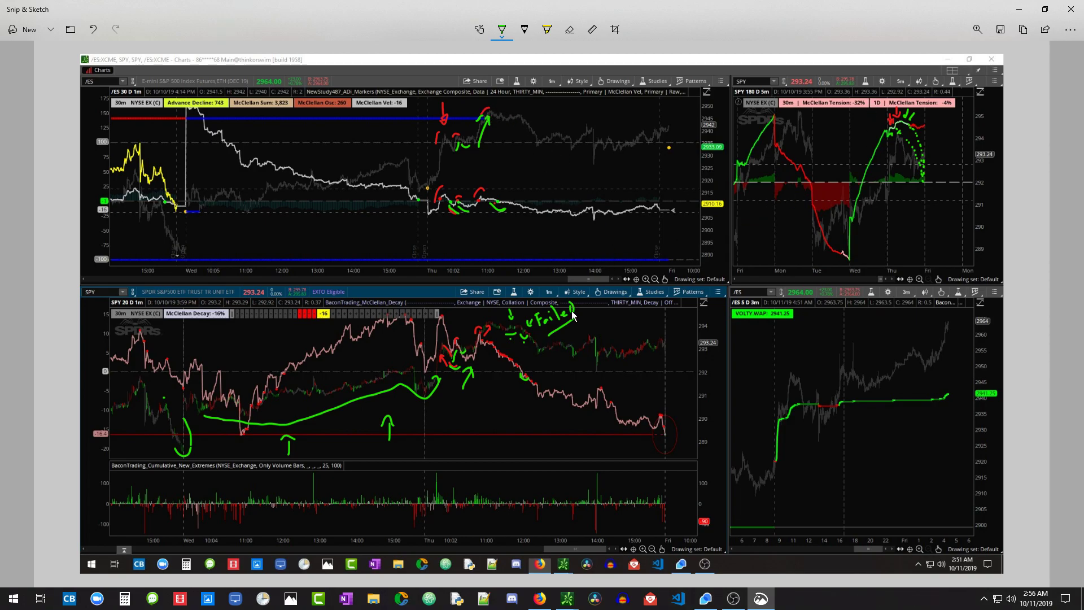
Draw a green curve under 'Failed' plus rising, vertical and arrowed green strokes on /ES and SPY.
mouse_move(504, 338)
mouse_down()
mouse_move(521, 350)
mouse_move(529, 341)
mouse_up()
drag(589, 206, 598, 198)
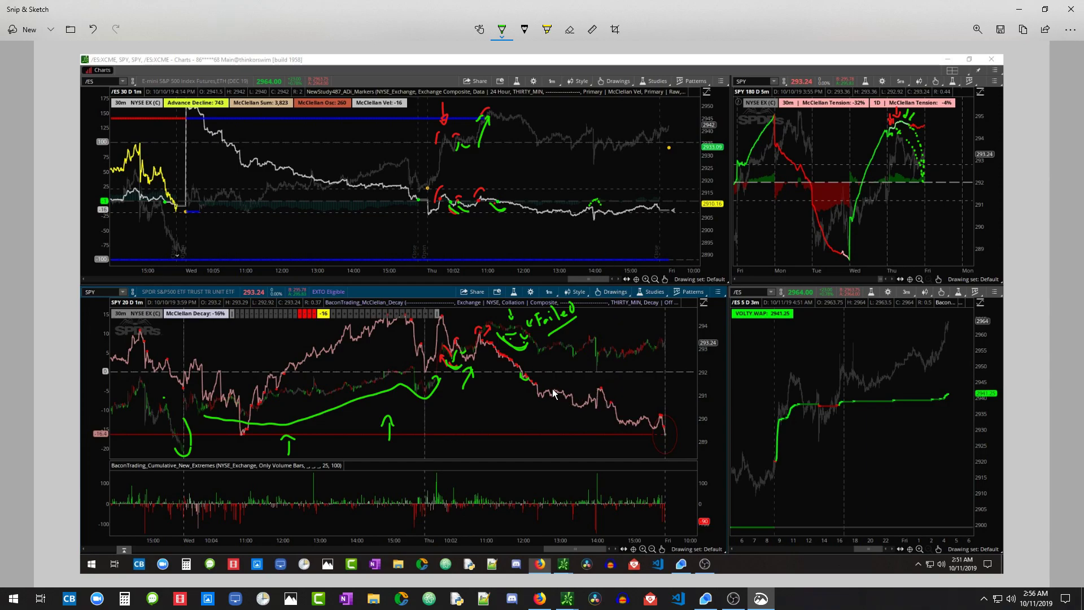
drag(580, 376, 582, 370)
drag(587, 327, 592, 321)
drag(589, 139, 589, 147)
Erase the stray green /ES dot, then draw a green down-arrow to the /ES white line.
click(567, 29)
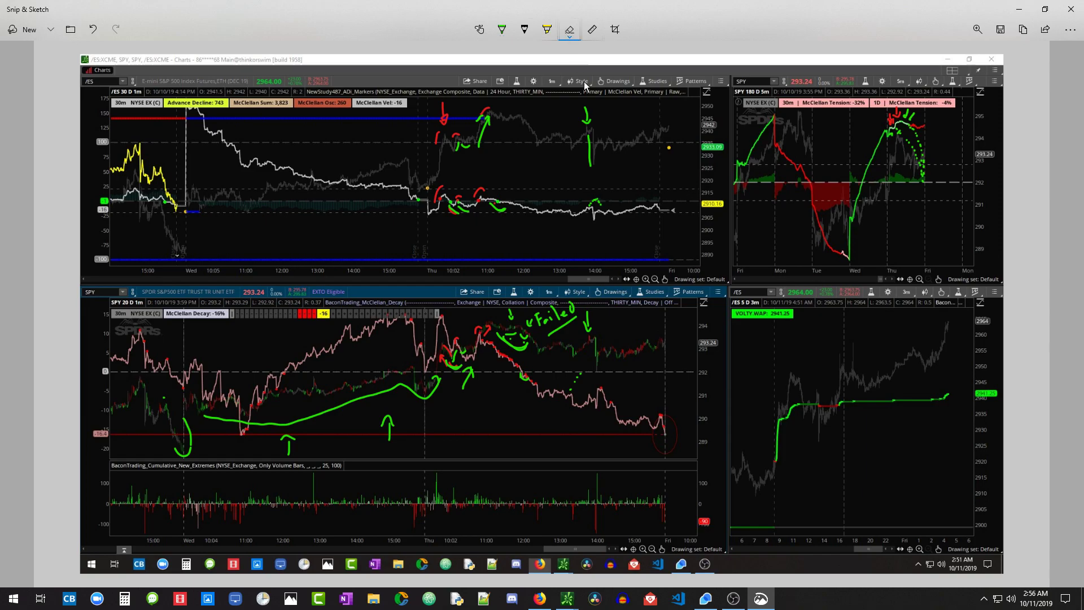
click(590, 205)
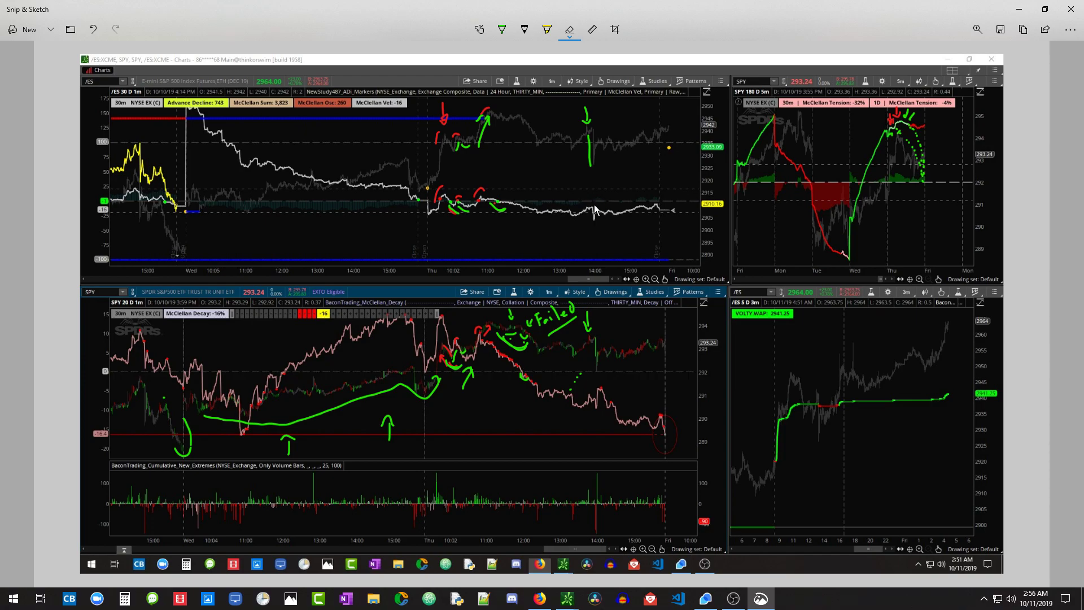
click(502, 28)
drag(590, 179, 593, 201)
Add green arcs and arrows over the red /ES marks and a dotted line from the SPY peak.
drag(448, 152, 474, 156)
drag(585, 157, 599, 163)
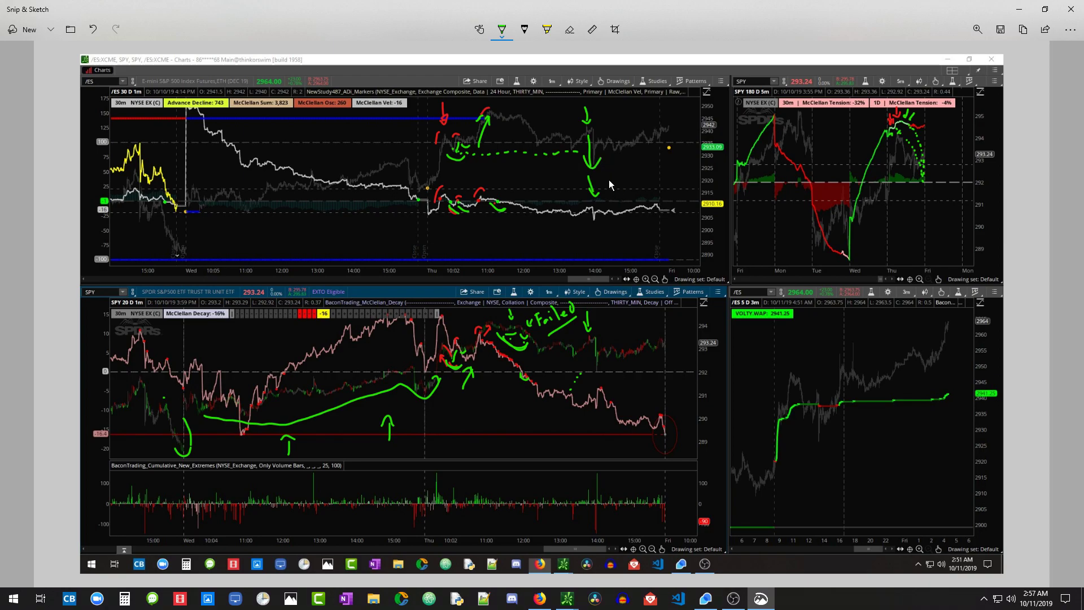
drag(433, 140, 465, 131)
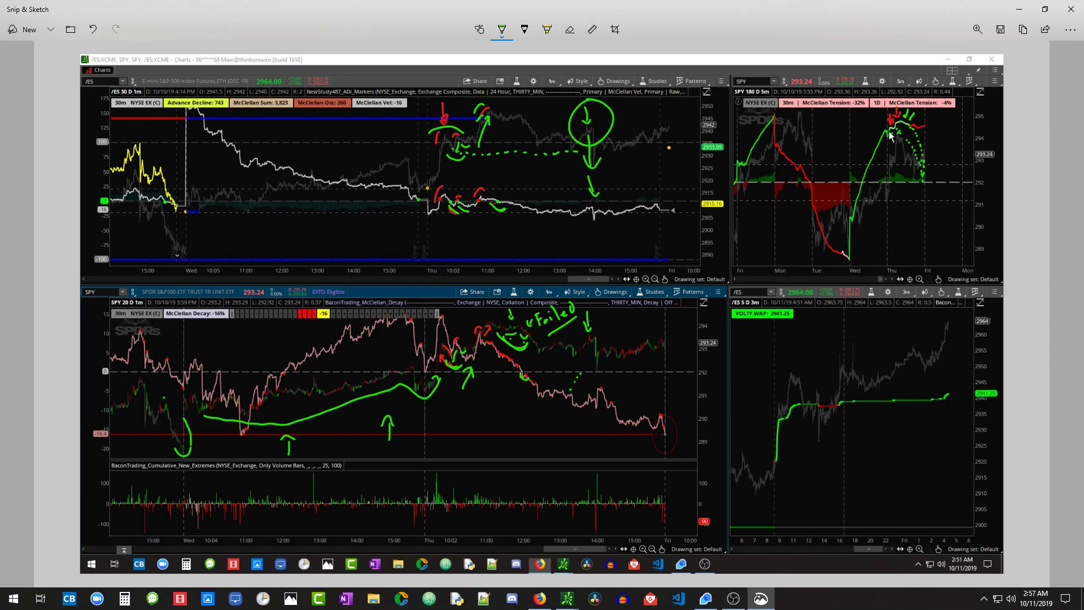
drag(909, 131, 931, 130)
drag(429, 114, 461, 118)
Add a green V and stroke on SPY, then handwrite 'Bullish' on the /ES chart.
drag(234, 428, 249, 428)
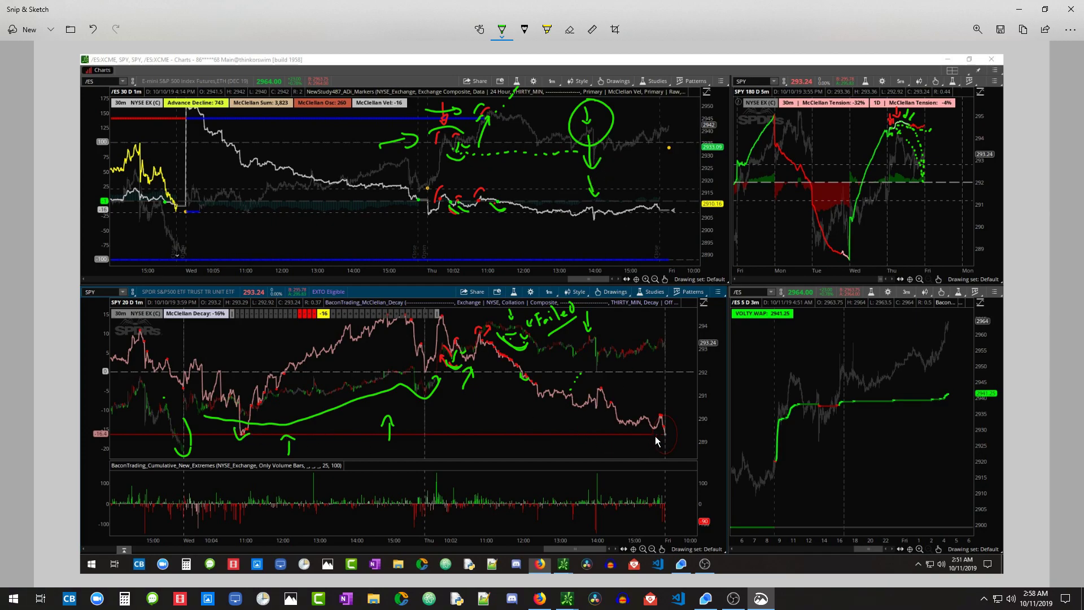
drag(657, 429, 671, 442)
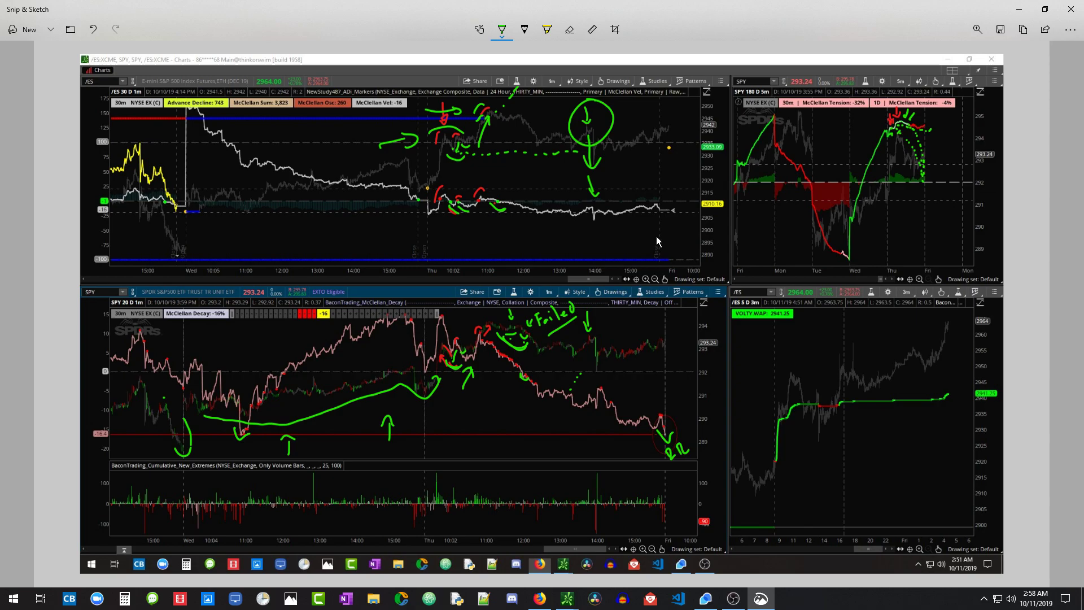
mouse_move(644, 165)
mouse_down()
mouse_move(650, 173)
mouse_move(658, 160)
mouse_move(657, 169)
mouse_up()
mouse_move(670, 139)
mouse_down()
mouse_move(667, 162)
mouse_move(701, 149)
mouse_up()
drag(649, 201, 714, 160)
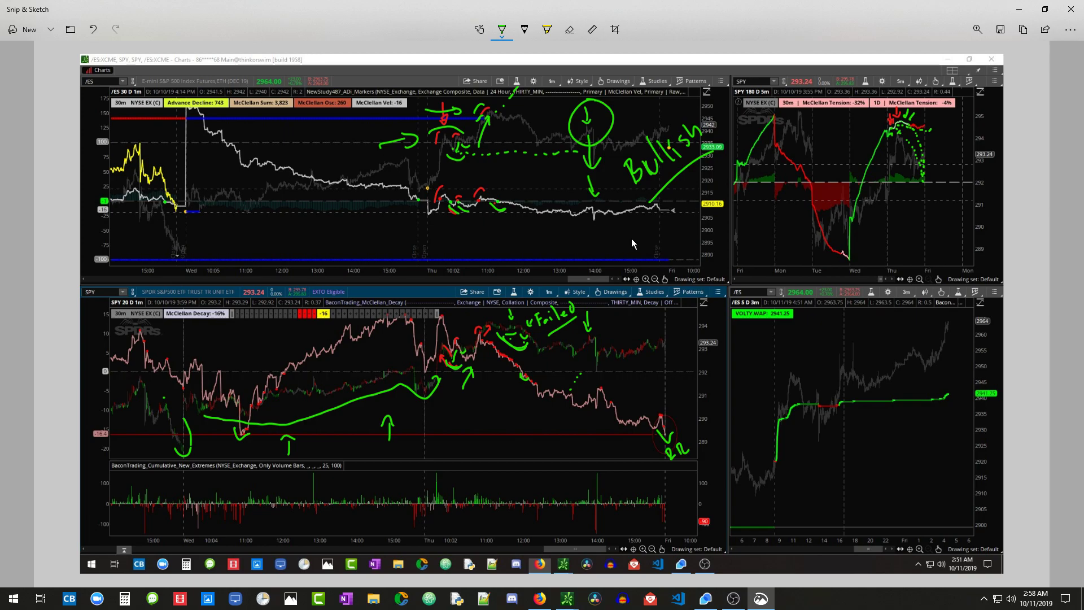
Handwrite 'Undertone of concern' in green beneath 'Bullish' on the /ES chart.
drag(630, 227, 647, 228)
mouse_move(653, 250)
mouse_down()
mouse_move(688, 193)
mouse_move(714, 179)
mouse_up()
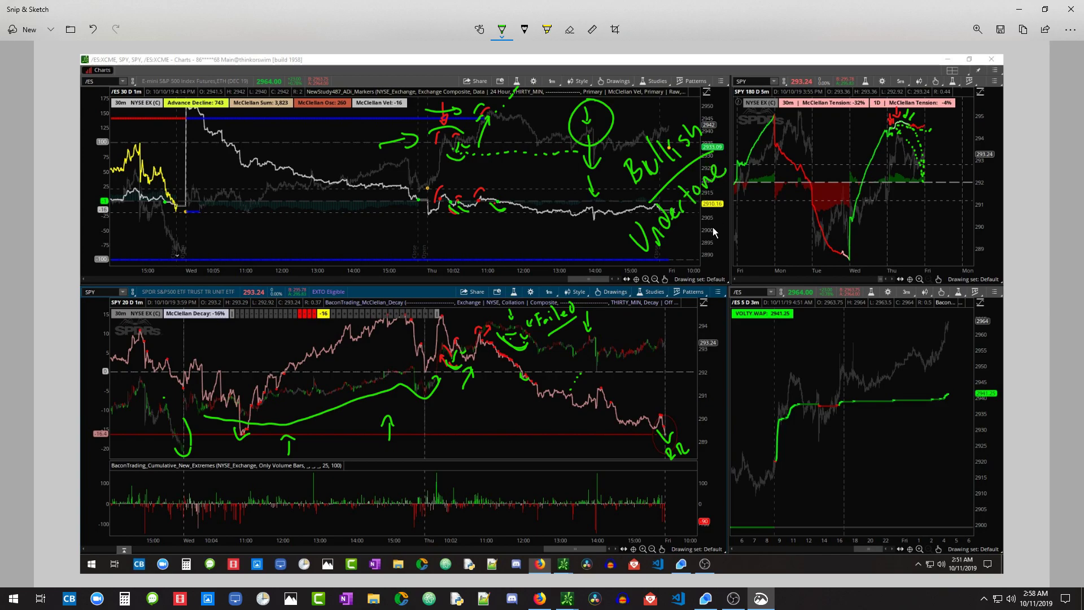
drag(685, 228, 684, 227)
drag(691, 232, 700, 207)
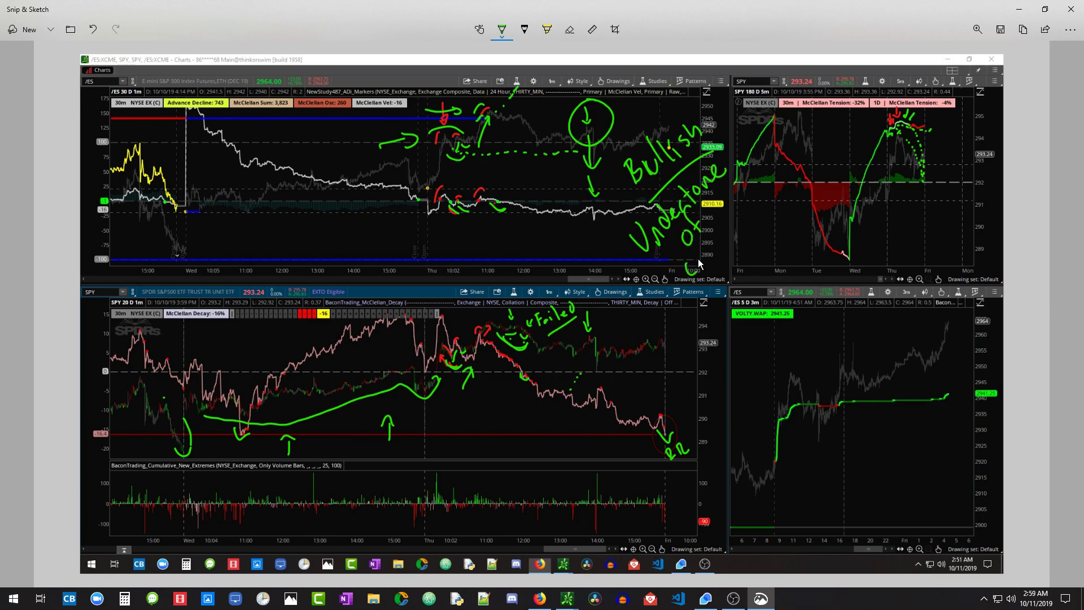
drag(700, 268, 759, 193)
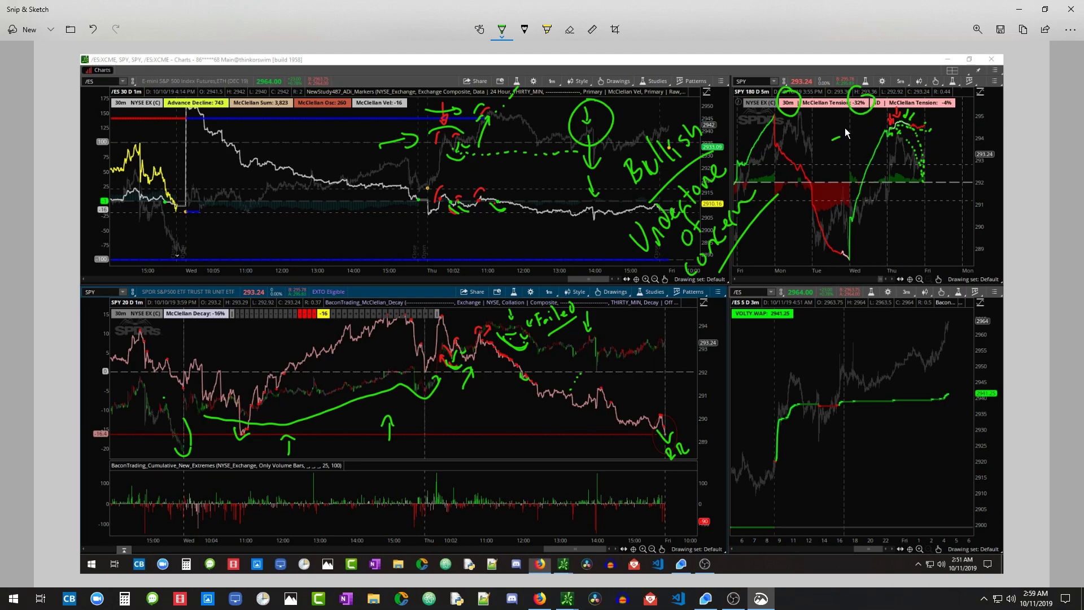
Write '-60' on the SPY 180-day chart with green arrows and circle the /ES VWAP line's end.
mouse_move(857, 120)
mouse_down()
mouse_move(850, 136)
mouse_move(867, 120)
mouse_move(882, 129)
mouse_up()
drag(962, 85, 980, 88)
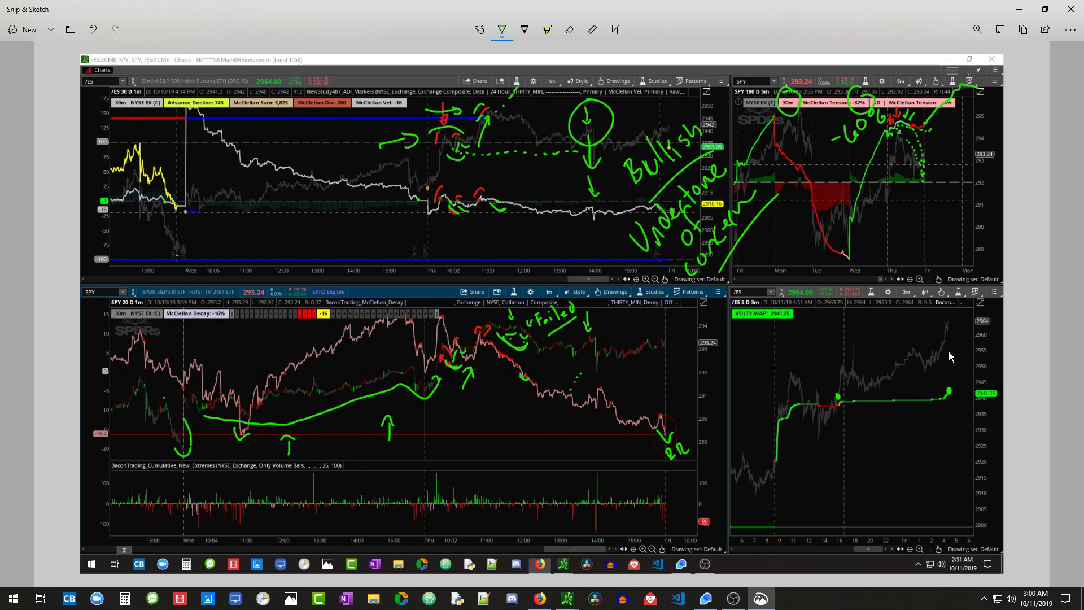
drag(949, 386, 956, 355)
mouse_move(942, 128)
mouse_down()
mouse_move(963, 149)
mouse_move(941, 123)
mouse_move(954, 131)
mouse_up()
Close the annotated screenshot and capture a new full-screen snip with Win+Shift+S.
click(1070, 9)
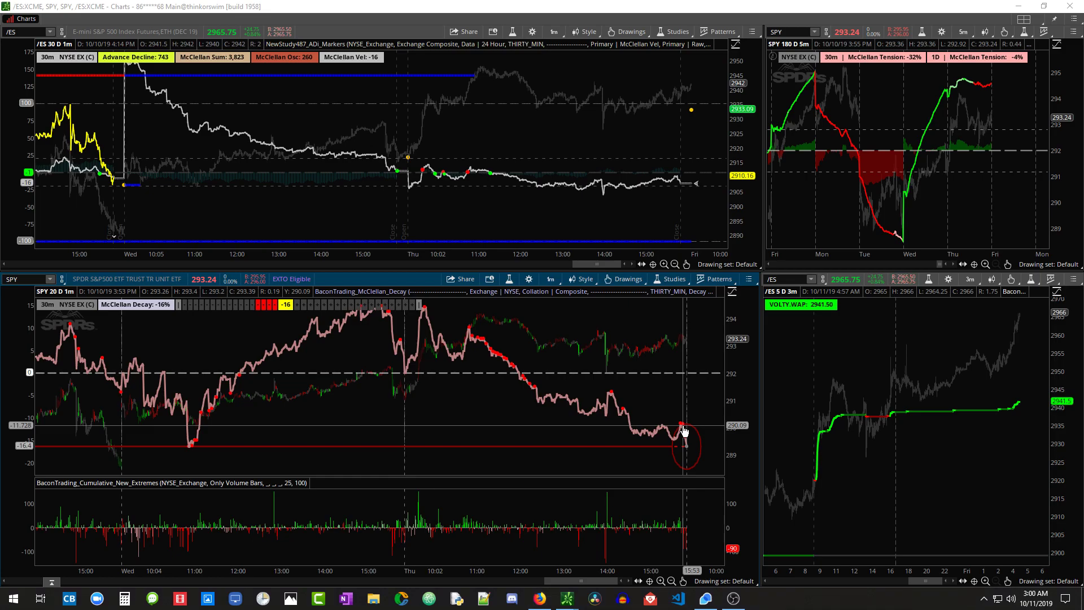
key(super+shift+s)
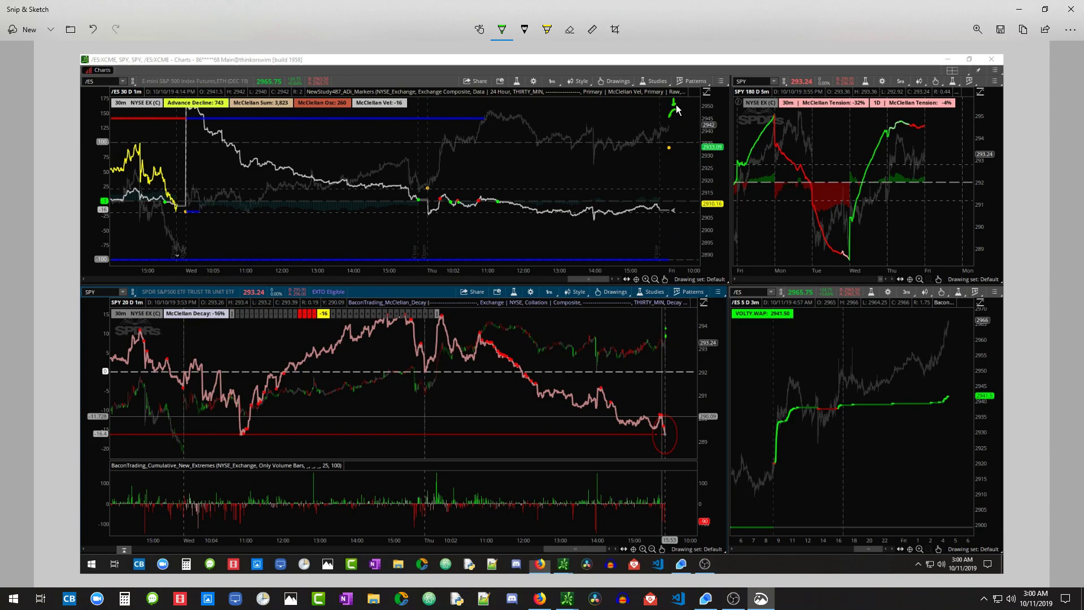
Draw green wave strokes and up-arrows at the latest /ES bars and a hook at the SPY peak.
drag(674, 100, 674, 105)
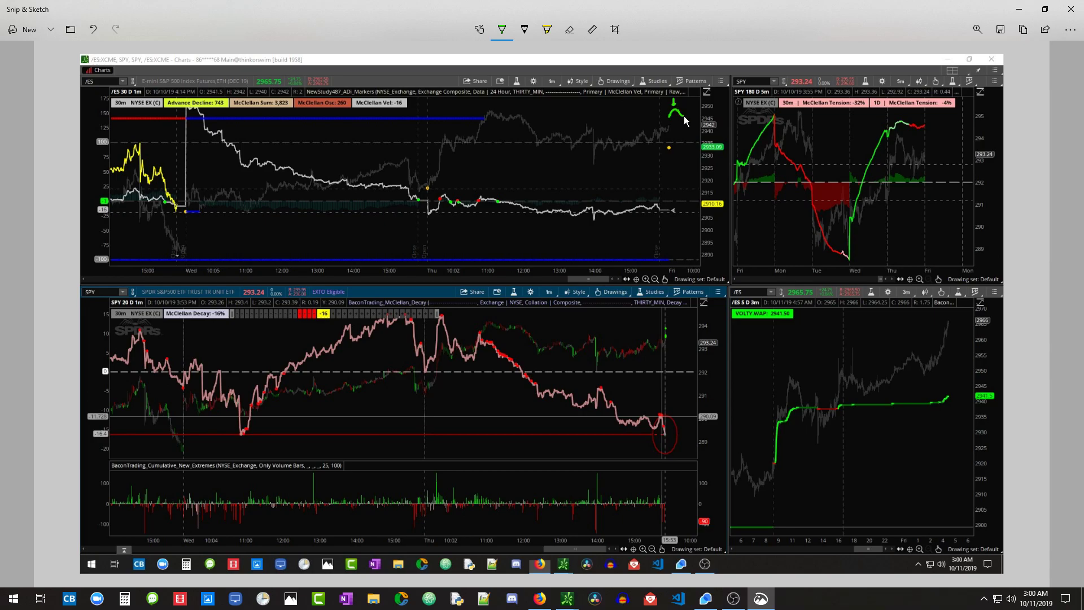
drag(684, 109, 676, 115)
drag(931, 114, 936, 103)
drag(682, 157, 684, 146)
drag(940, 138, 941, 138)
mouse_move(706, 152)
mouse_down()
mouse_move(708, 85)
mouse_move(737, 199)
mouse_move(747, 187)
mouse_up()
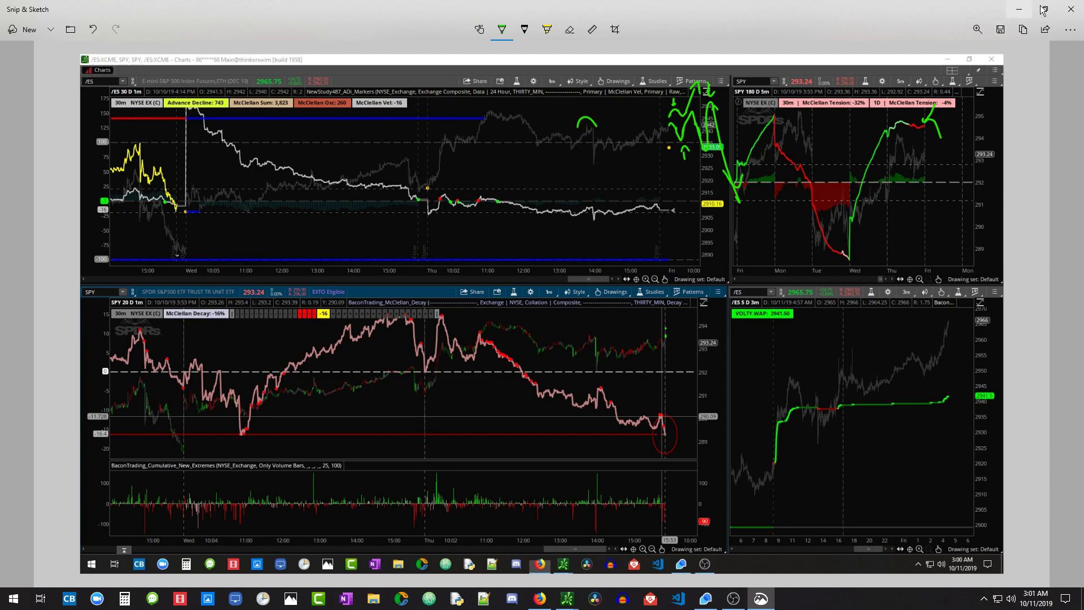
Close the annotated Snip & Sketch capture to reveal the live four-chart thinkorswim layout.
click(1070, 9)
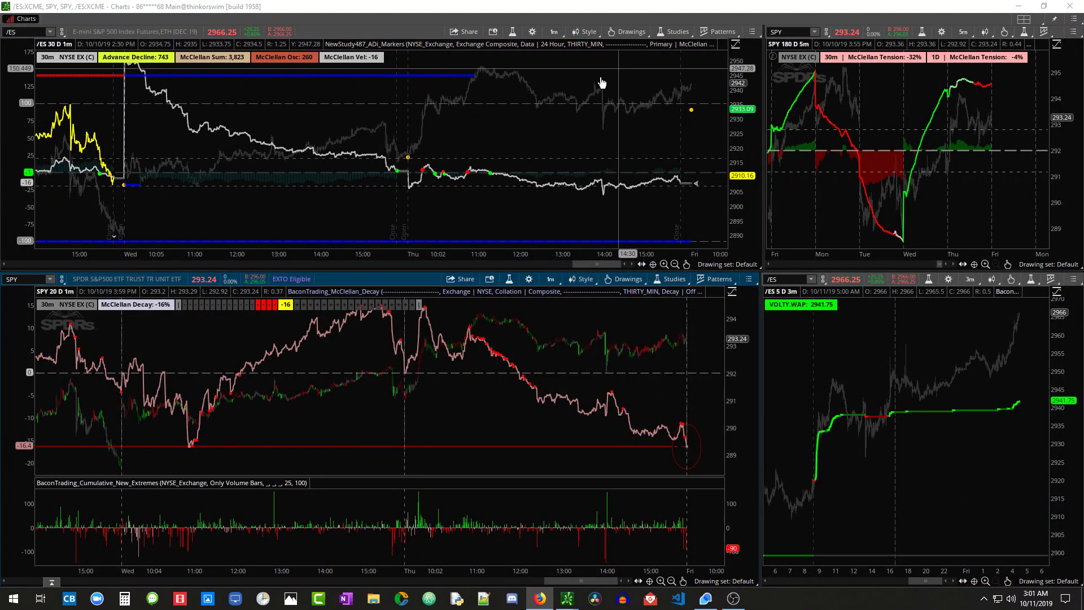